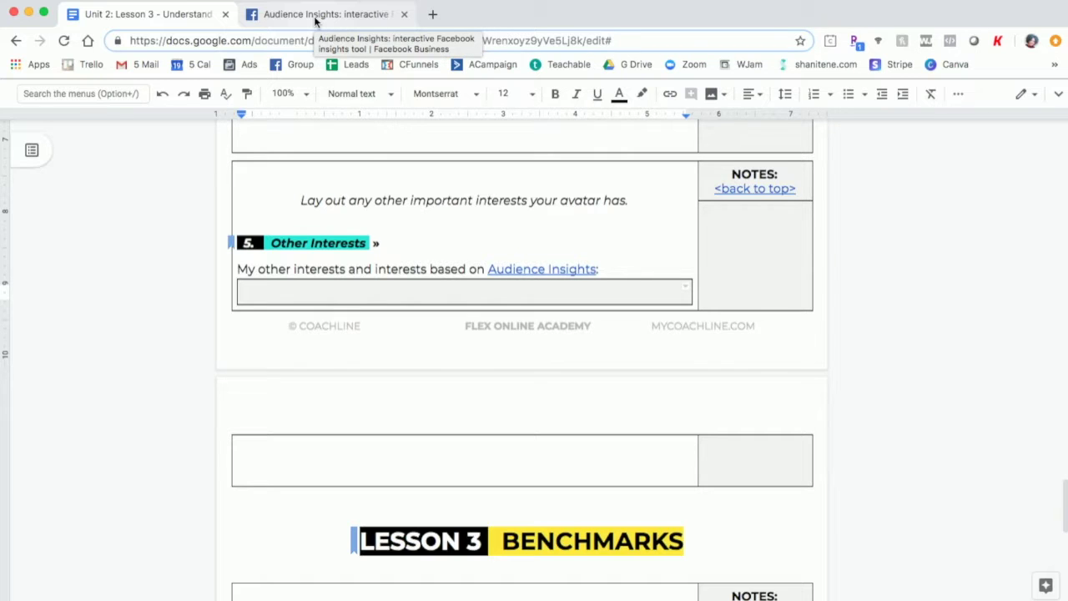
Step: Switch to the Facebook Audience Insights page, enter the tool and start an audience from Everyone on Facebook
{"action": "left_click", "coordinate": [315, 15]}
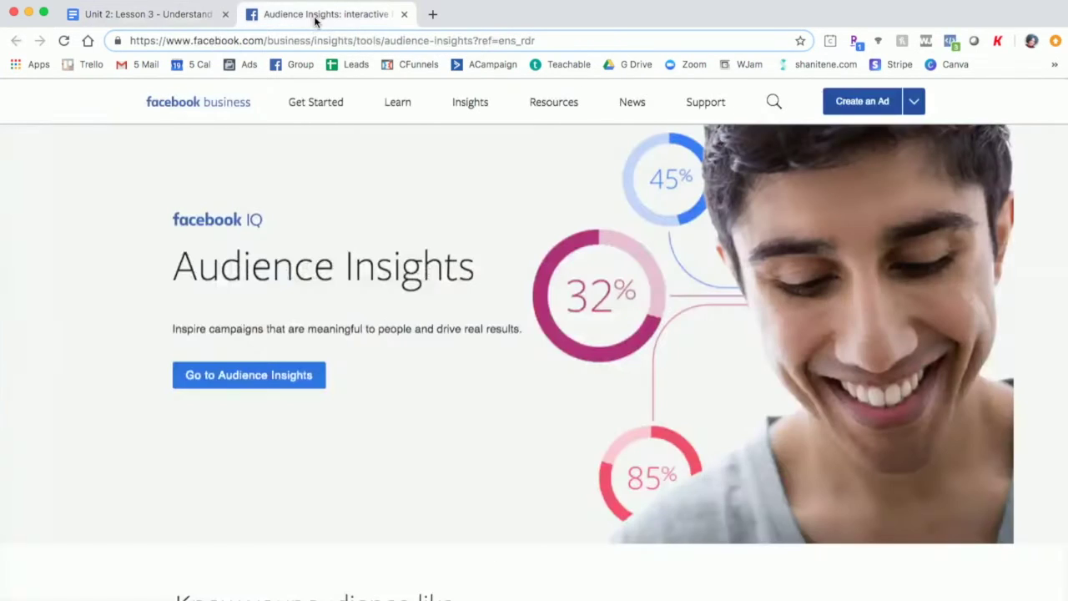
{"action": "left_click", "coordinate": [257, 382]}
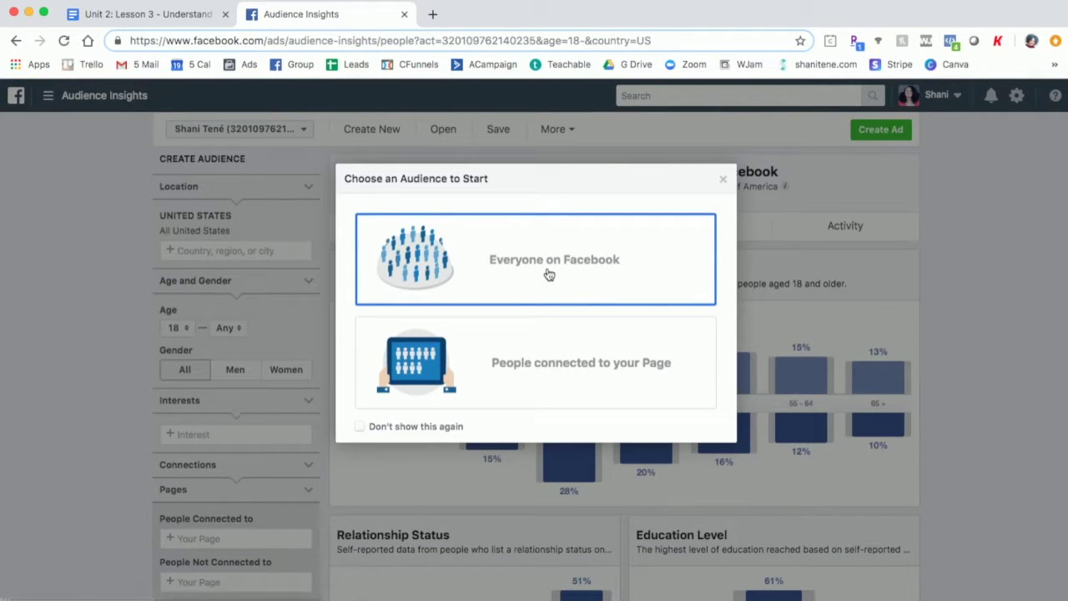
{"action": "left_click", "coordinate": [548, 275]}
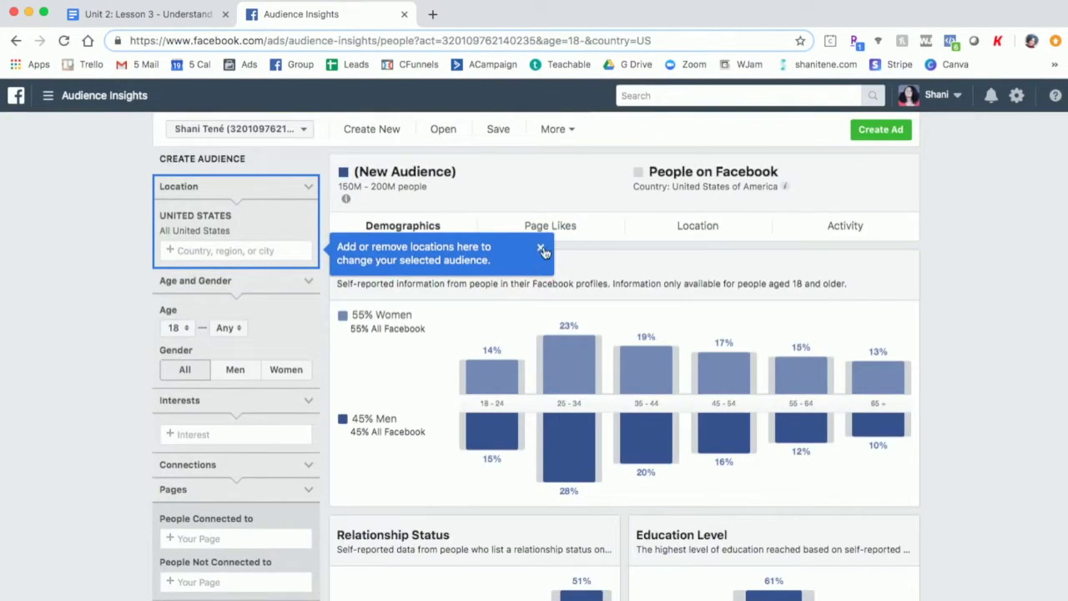
Step: Add Fitness and wellness as an interest for the new audience
{"action": "left_click", "coordinate": [215, 432]}
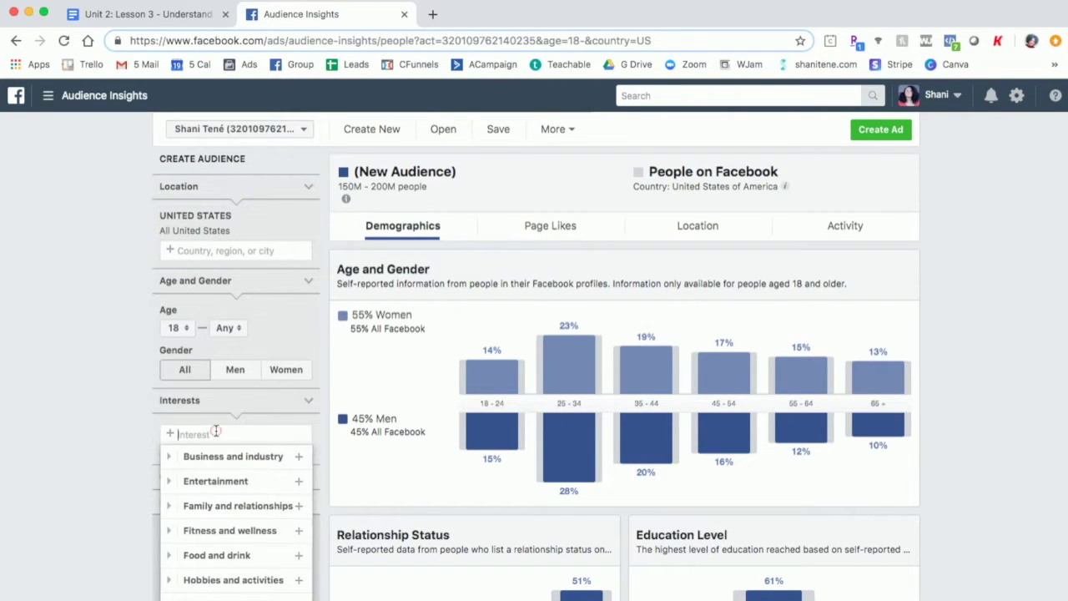
{"action": "type", "text": "fitness"}
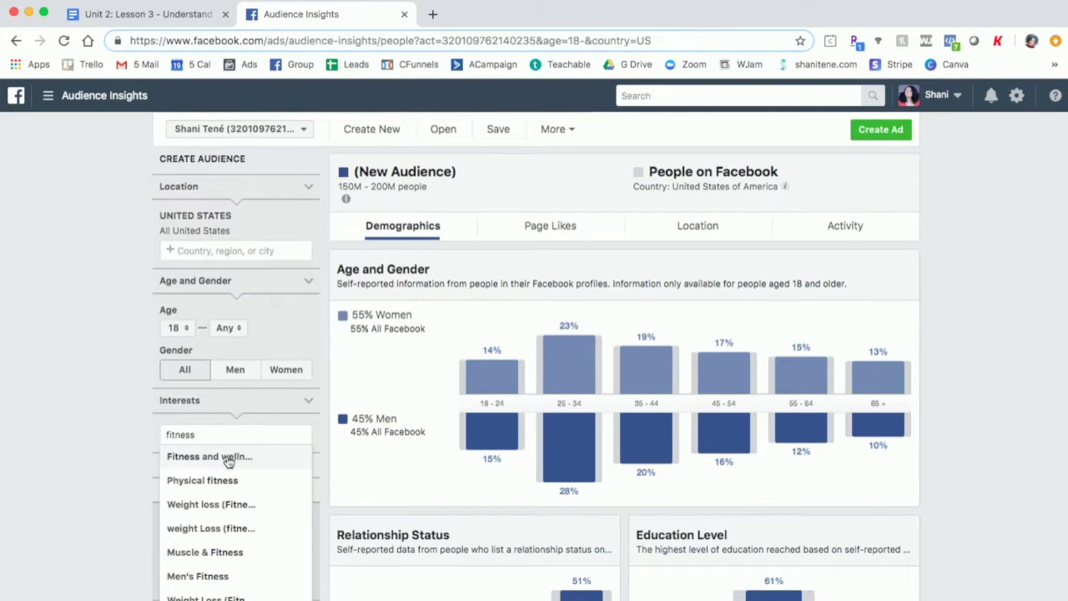
{"action": "left_click", "coordinate": [229, 462]}
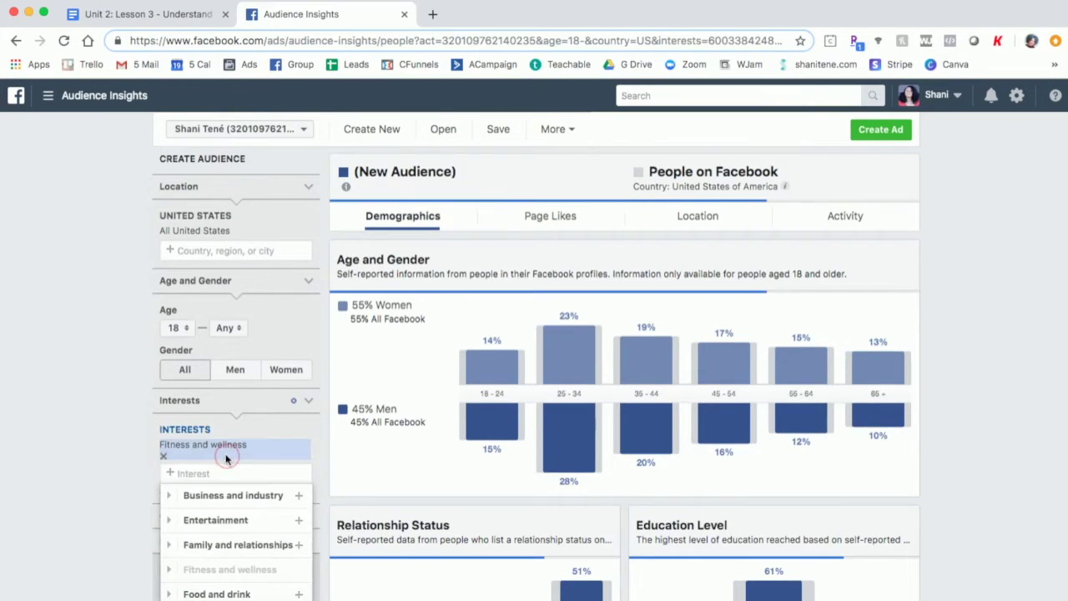
{"action": "left_click", "coordinate": [93, 400]}
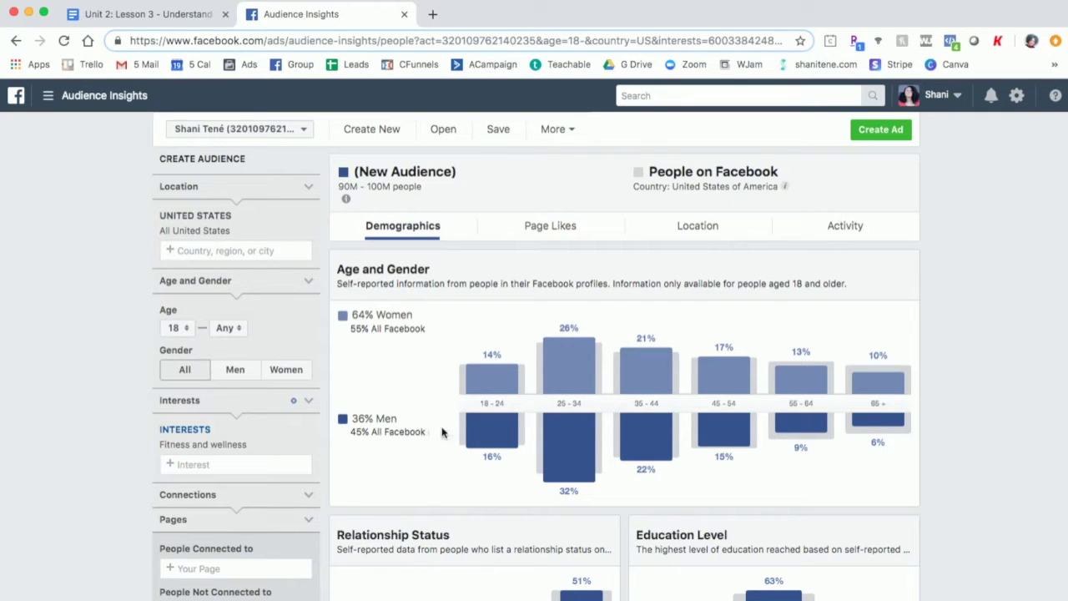
Step: Examine the audience's demographics: age and gender, relationship status, education level and job titles
{"action": "mouse_move", "coordinate": [488, 381]}
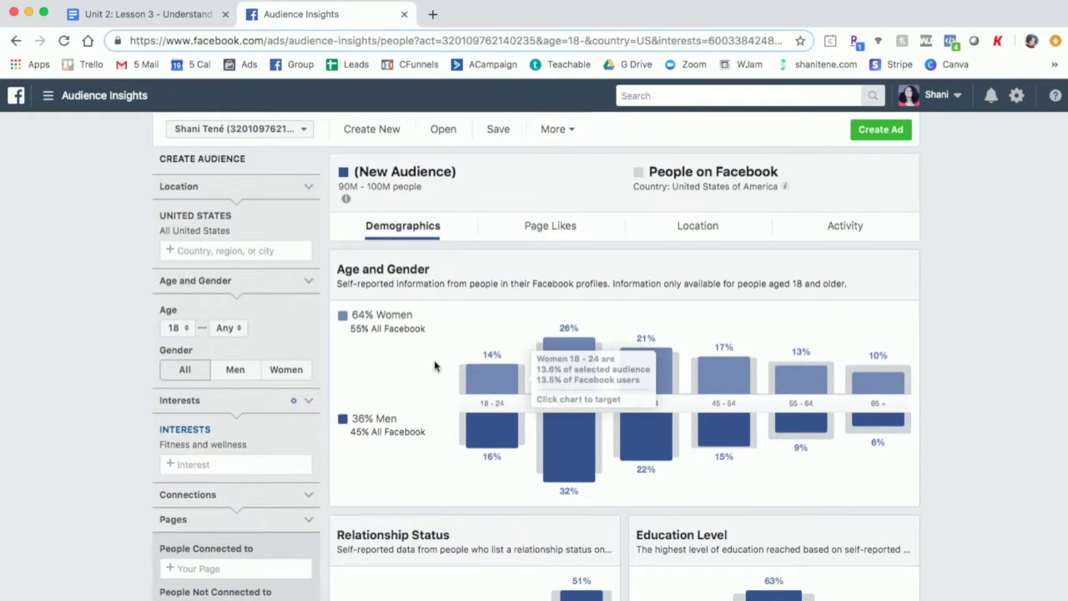
{"action": "scroll", "coordinate": [434, 365], "scroll_direction": "down", "scroll_amount": 5}
{"action": "mouse_move", "coordinate": [782, 444]}
{"action": "scroll", "coordinate": [789, 442], "scroll_direction": "down", "scroll_amount": 4}
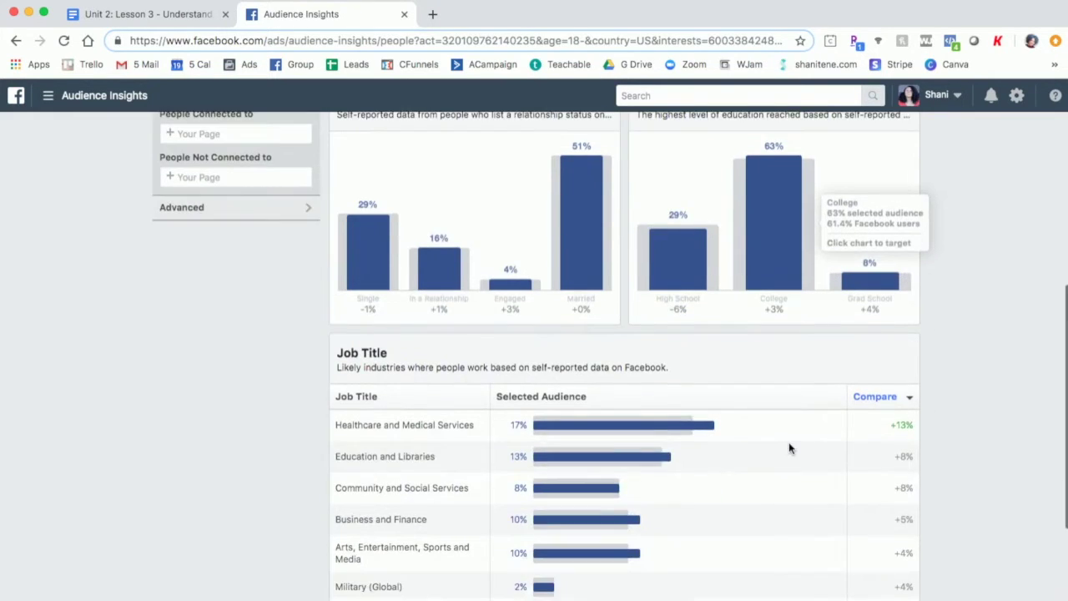
{"action": "scroll", "coordinate": [788, 442], "scroll_direction": "down", "scroll_amount": 2}
{"action": "scroll", "coordinate": [377, 359], "scroll_direction": "down", "scroll_amount": 2}
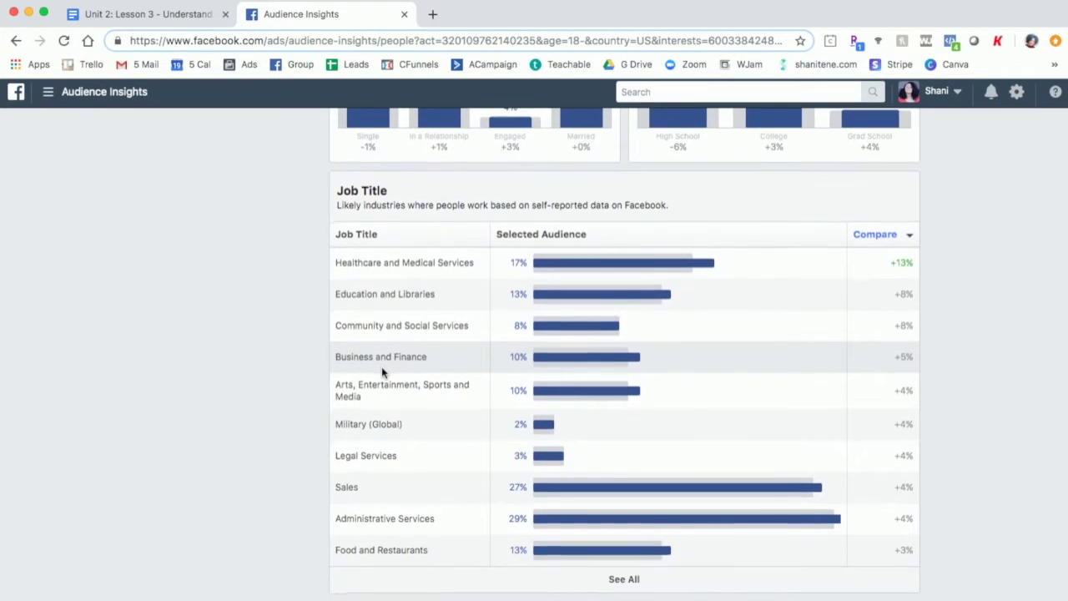
{"action": "scroll", "coordinate": [381, 366], "scroll_direction": "up", "scroll_amount": 4}
{"action": "scroll", "coordinate": [381, 372], "scroll_direction": "up", "scroll_amount": 4}
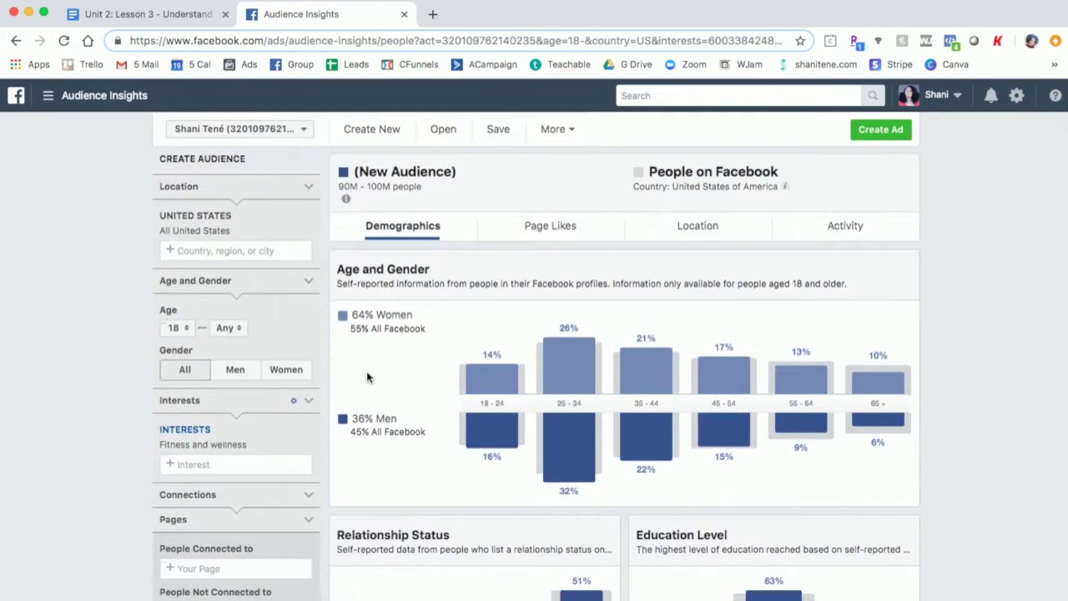
Step: Examine the audience's Page Likes, covering both the top categories and the list of relevant Facebook pages
{"action": "left_click", "coordinate": [564, 231]}
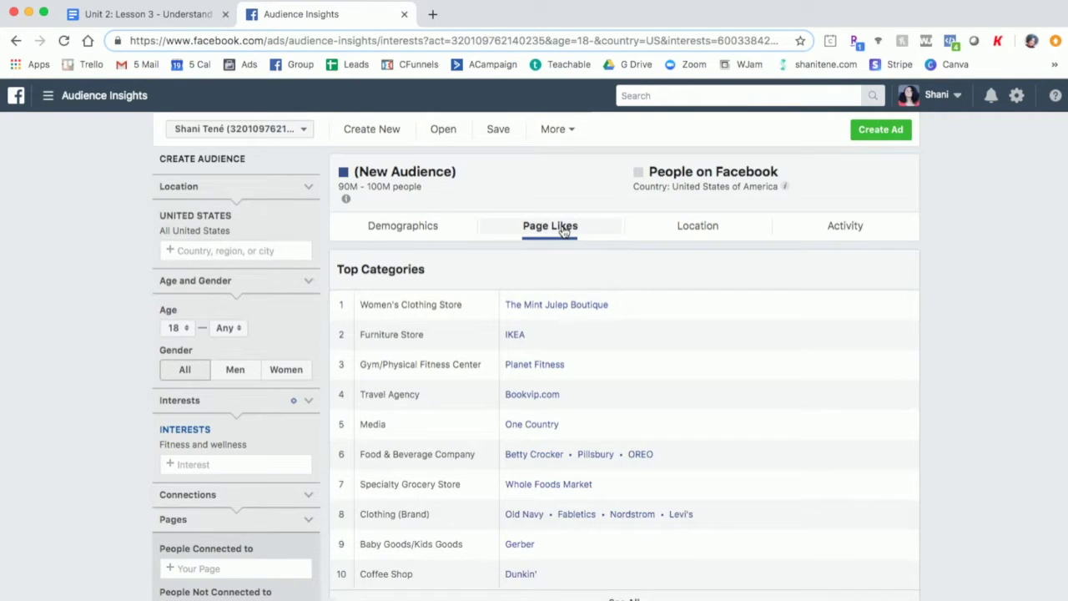
{"action": "scroll", "coordinate": [398, 365], "scroll_direction": "down", "scroll_amount": 2}
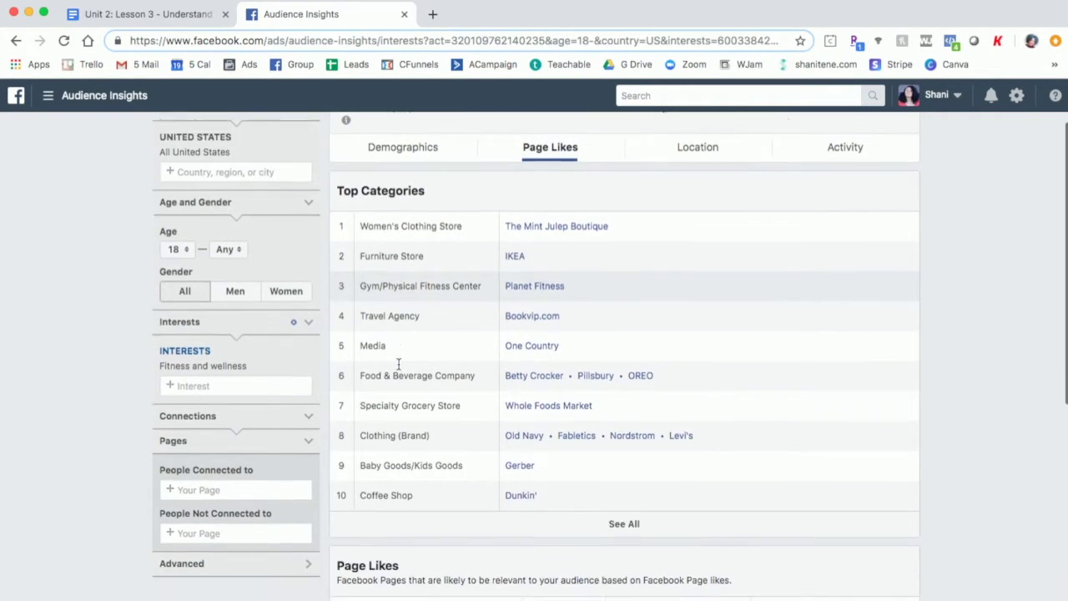
{"action": "scroll", "coordinate": [583, 274], "scroll_direction": "up", "scroll_amount": 1}
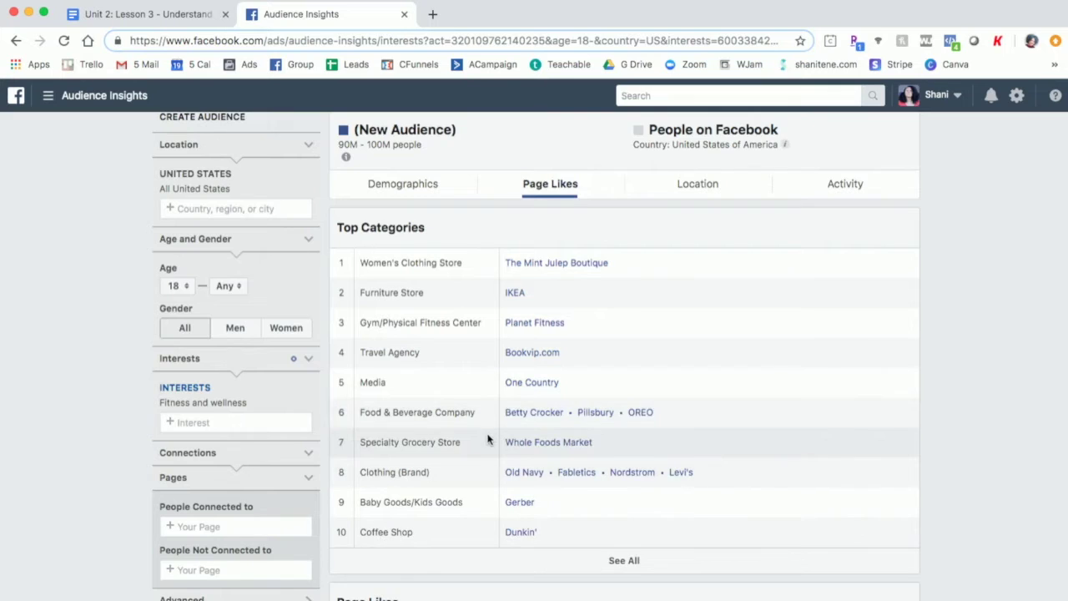
{"action": "scroll", "coordinate": [489, 438], "scroll_direction": "down", "scroll_amount": 2}
{"action": "scroll", "coordinate": [488, 438], "scroll_direction": "up", "scroll_amount": 2}
{"action": "scroll", "coordinate": [451, 438], "scroll_direction": "down", "scroll_amount": 1}
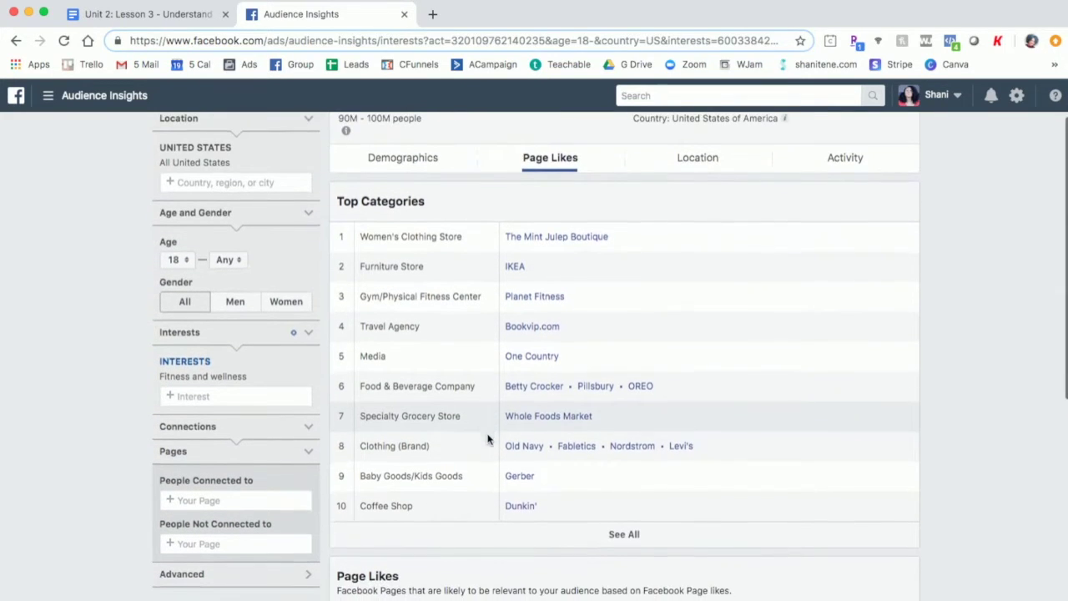
{"action": "mouse_move", "coordinate": [206, 379]}
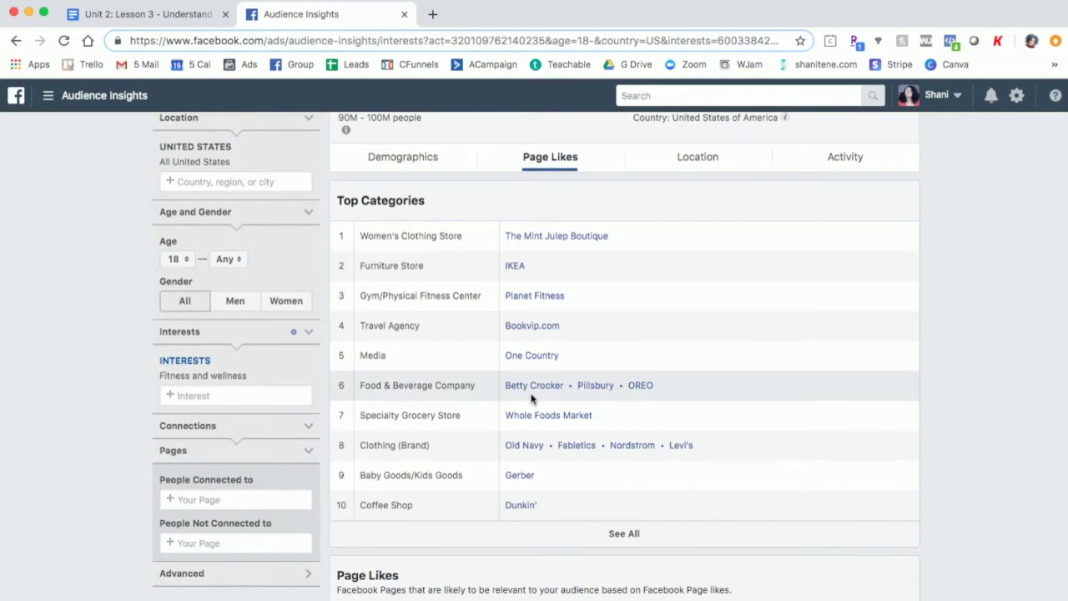
{"action": "scroll", "coordinate": [532, 399], "scroll_direction": "down", "scroll_amount": 4}
{"action": "scroll", "coordinate": [531, 398], "scroll_direction": "down", "scroll_amount": 5}
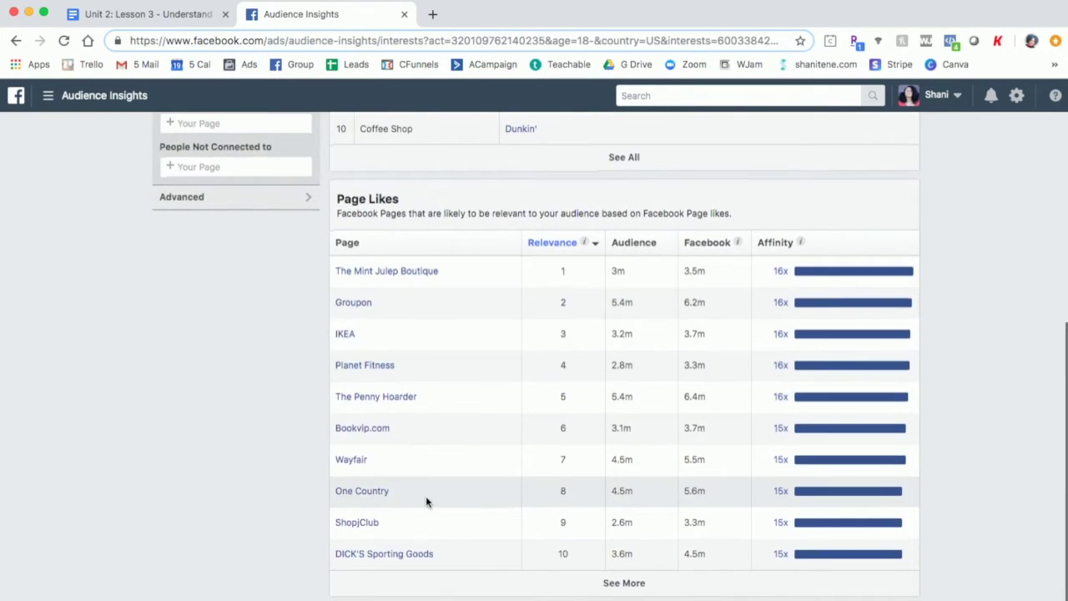
{"action": "scroll", "coordinate": [598, 481], "scroll_direction": "up", "scroll_amount": 10}
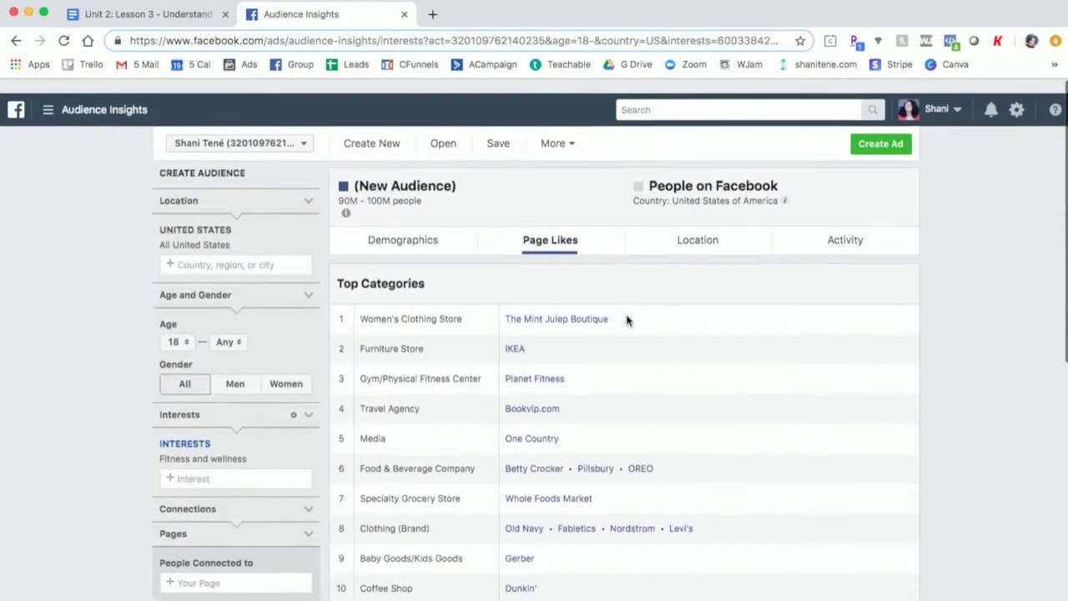
Step: Review the audience's location data by top cities
{"action": "scroll", "coordinate": [620, 324], "scroll_direction": "down", "scroll_amount": 1}
{"action": "left_click", "coordinate": [706, 227]}
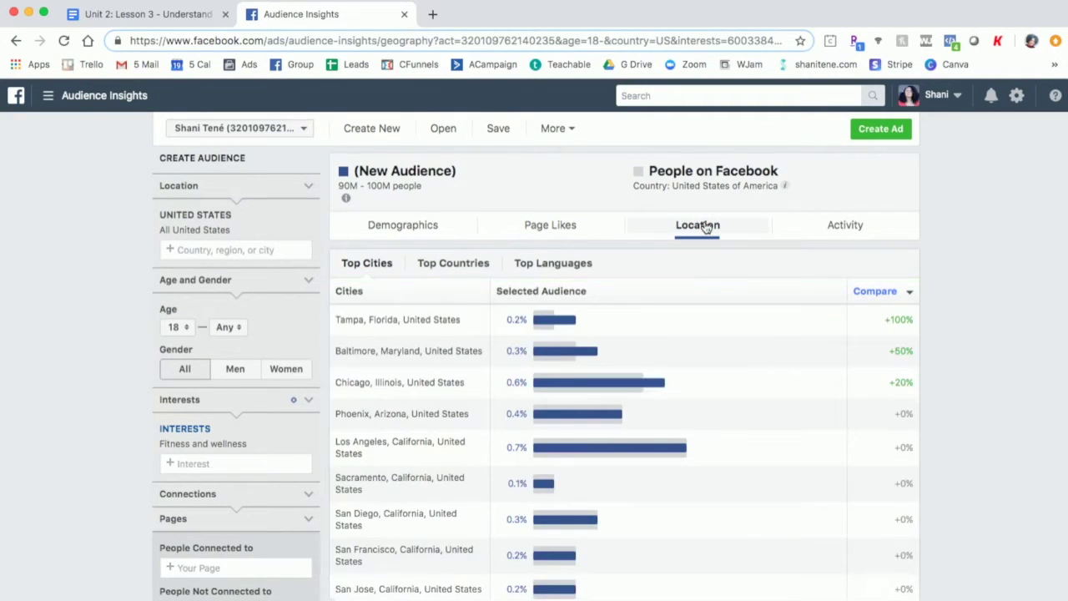
{"action": "scroll", "coordinate": [643, 398], "scroll_direction": "down", "scroll_amount": 2}
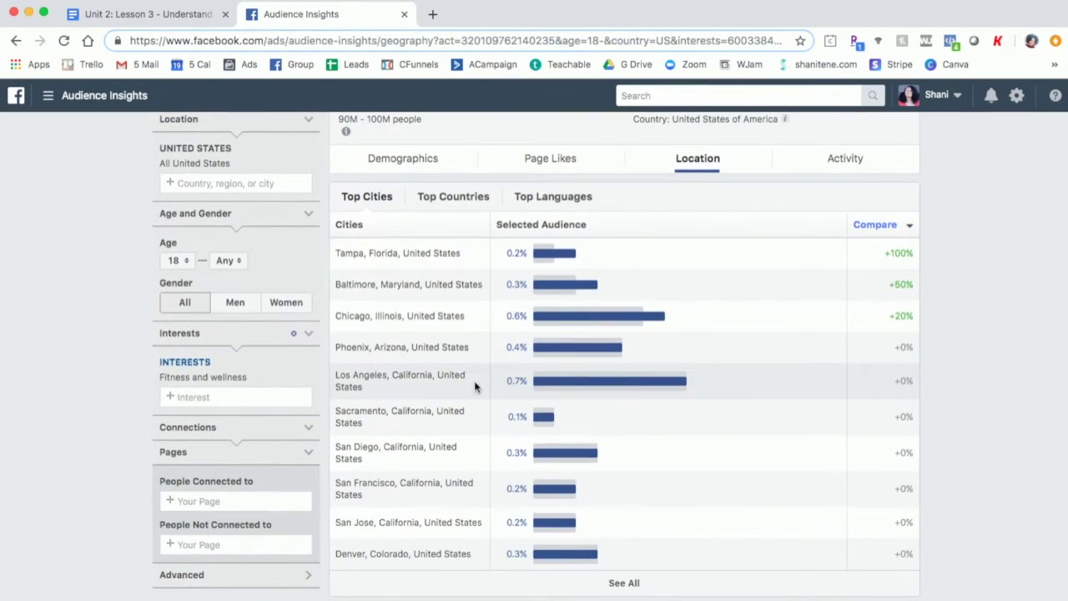
{"action": "mouse_move", "coordinate": [566, 384]}
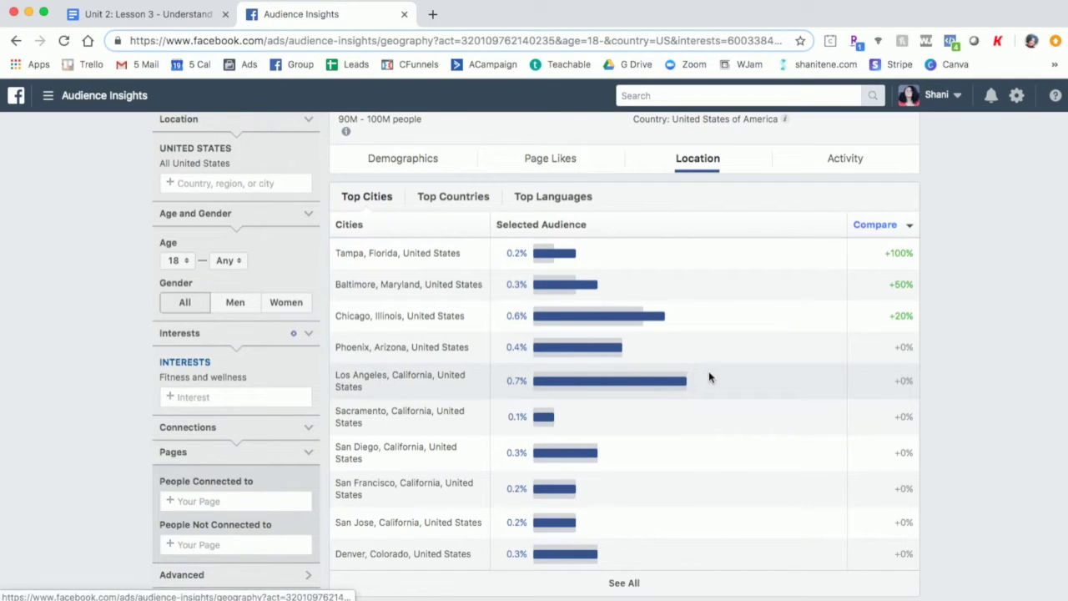
{"action": "scroll", "coordinate": [717, 376], "scroll_direction": "up", "scroll_amount": 2}
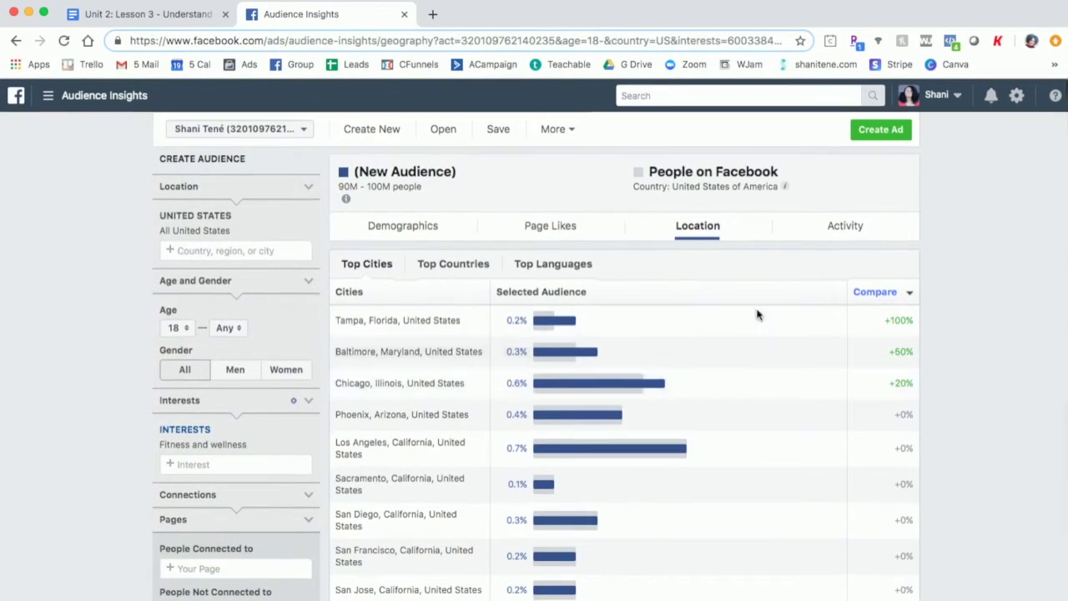
Step: Review the audience's activity data, including the frequency of comments, posts liked and ads clicked
{"action": "left_click", "coordinate": [847, 227]}
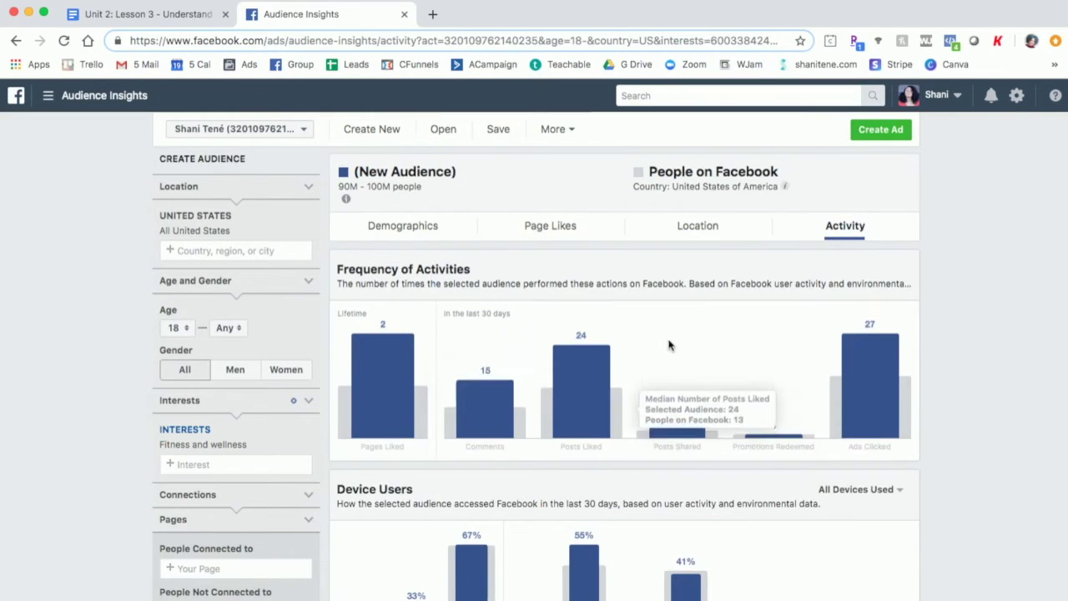
{"action": "scroll", "coordinate": [559, 392], "scroll_direction": "down", "scroll_amount": 1}
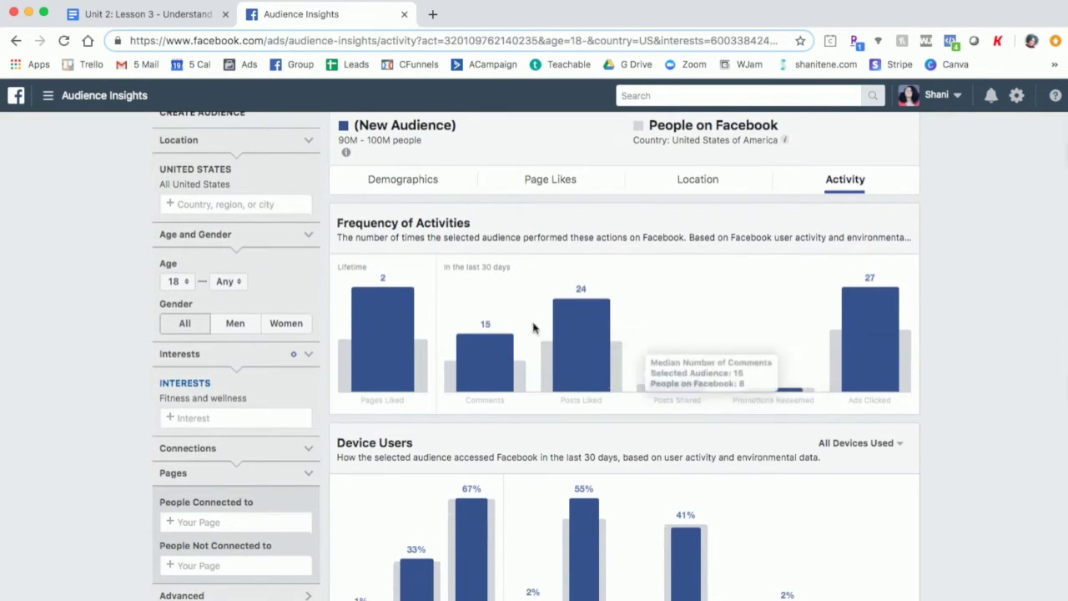
{"action": "mouse_move", "coordinate": [868, 375]}
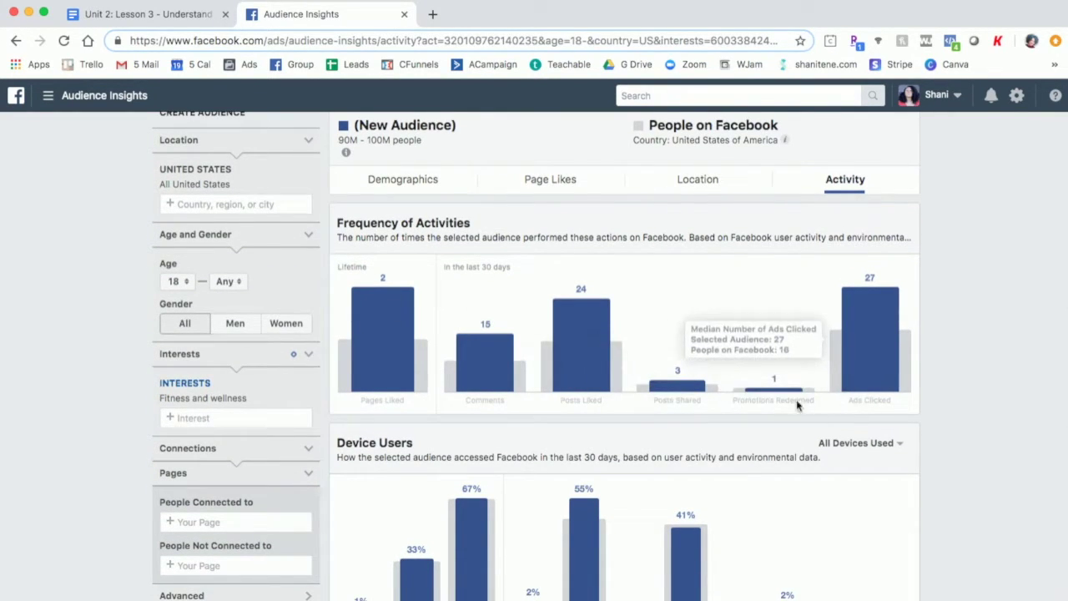
{"action": "scroll", "coordinate": [593, 353], "scroll_direction": "down", "scroll_amount": 1}
{"action": "scroll", "coordinate": [594, 353], "scroll_direction": "up", "scroll_amount": 1}
{"action": "scroll", "coordinate": [597, 401], "scroll_direction": "down", "scroll_amount": 1}
{"action": "scroll", "coordinate": [633, 298], "scroll_direction": "up", "scroll_amount": 2}
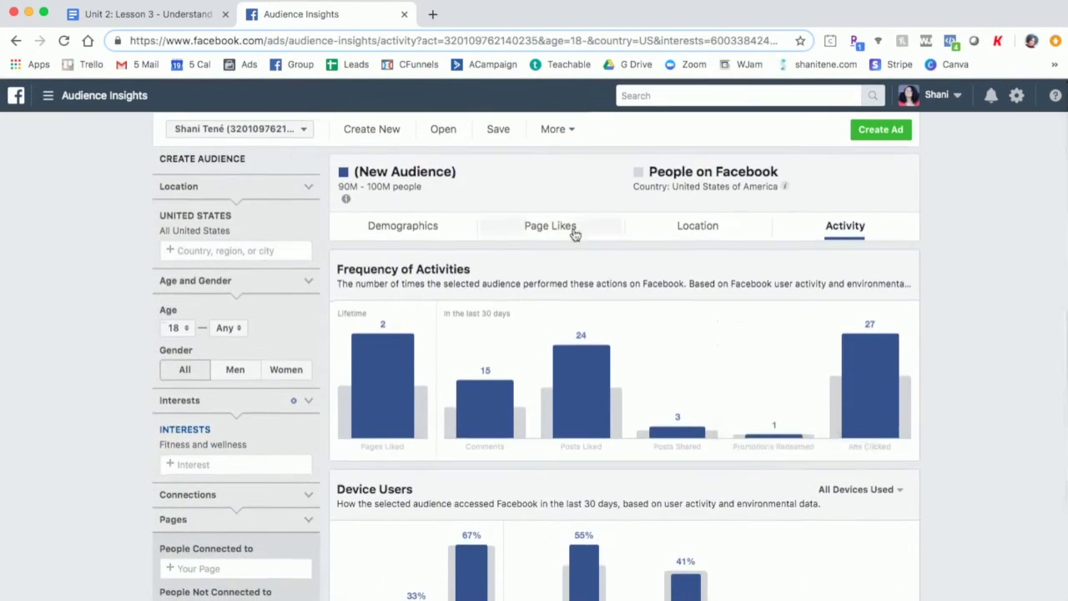
Step: Return to the Page Likes data, expand Top Categories to the full list and read through its brands, shows and public figures
{"action": "left_click", "coordinate": [556, 225]}
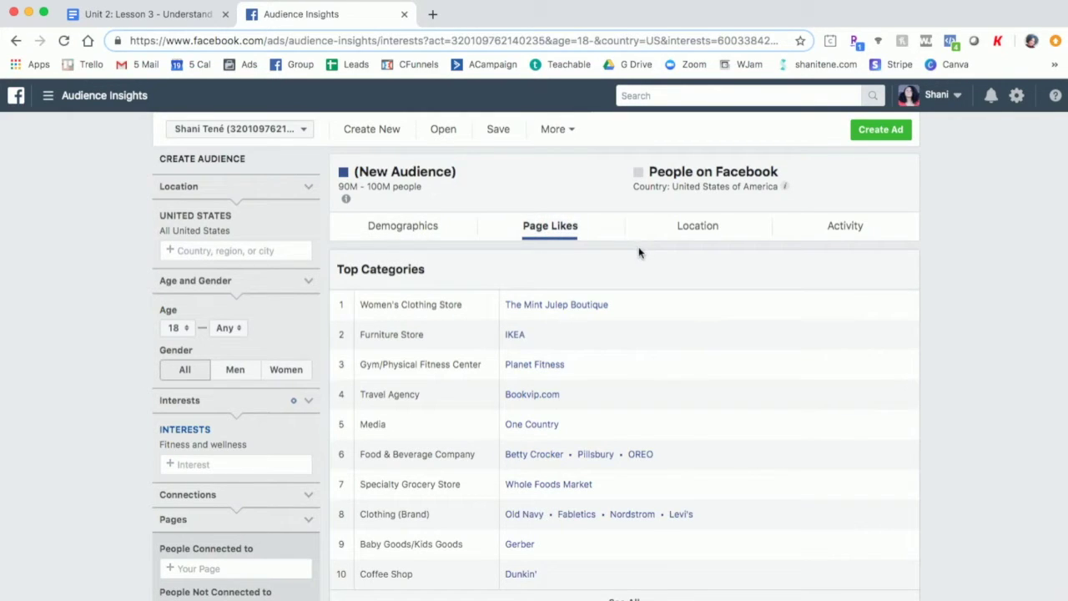
{"action": "scroll", "coordinate": [801, 363], "scroll_direction": "down", "scroll_amount": 2}
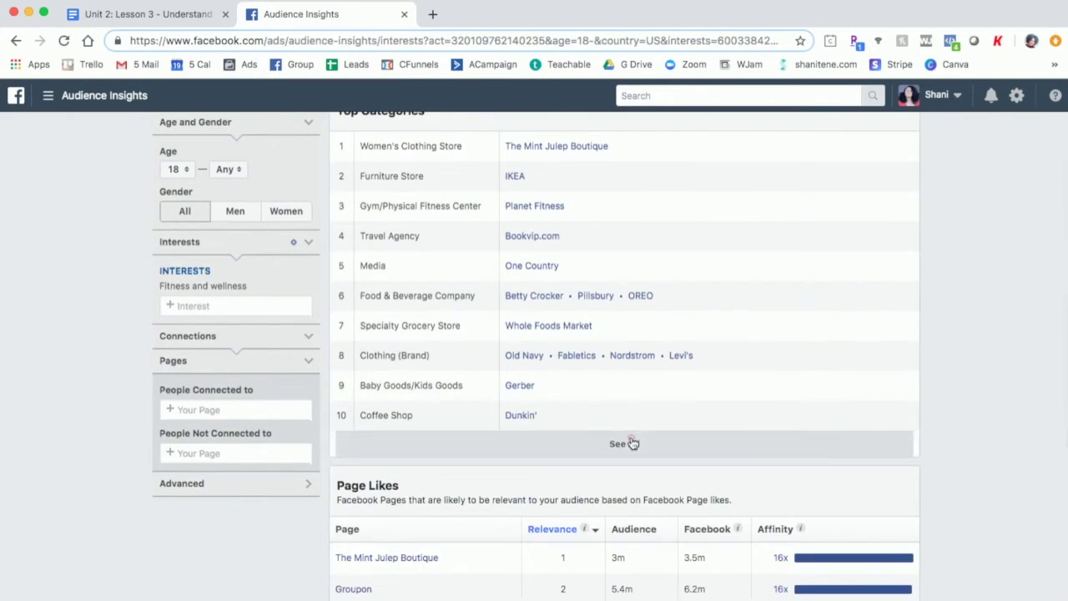
{"action": "left_click", "coordinate": [633, 443]}
{"action": "scroll", "coordinate": [687, 418], "scroll_direction": "down", "scroll_amount": 3}
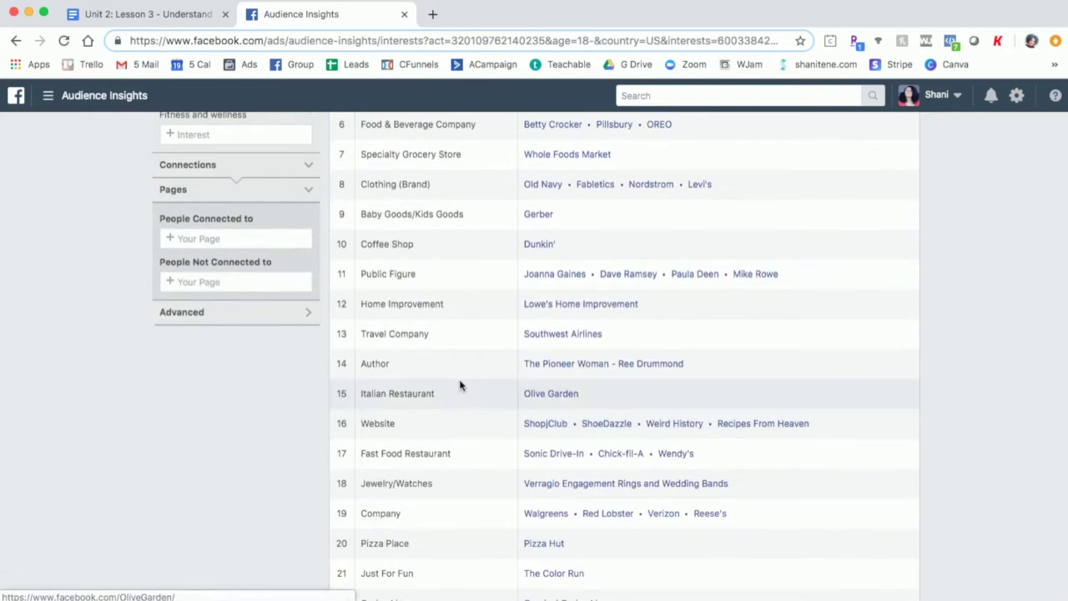
{"action": "scroll", "coordinate": [643, 417], "scroll_direction": "down", "scroll_amount": 2}
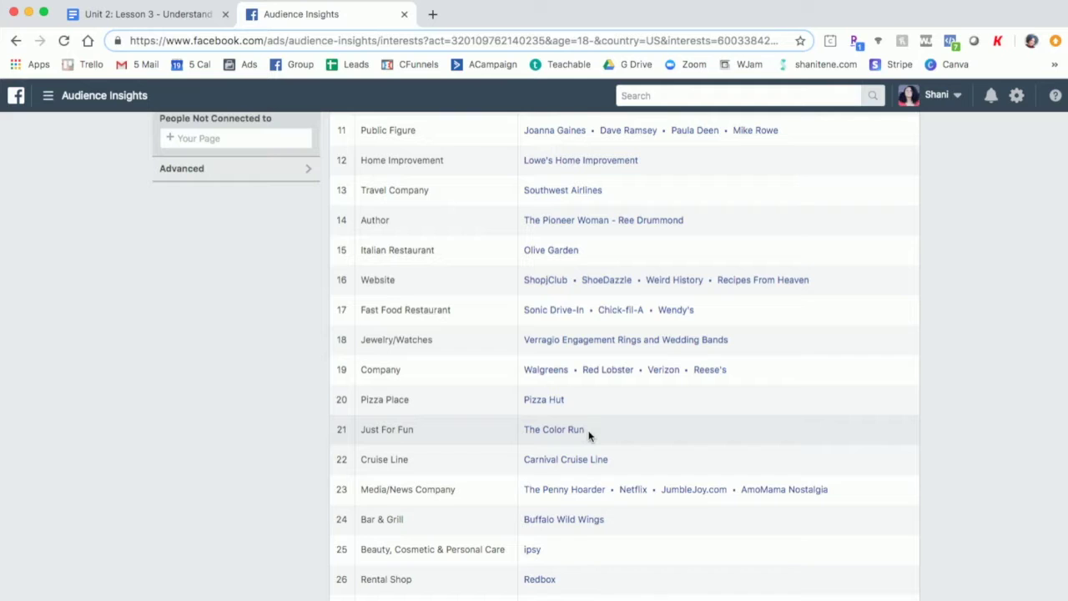
{"action": "scroll", "coordinate": [598, 403], "scroll_direction": "down", "scroll_amount": 8}
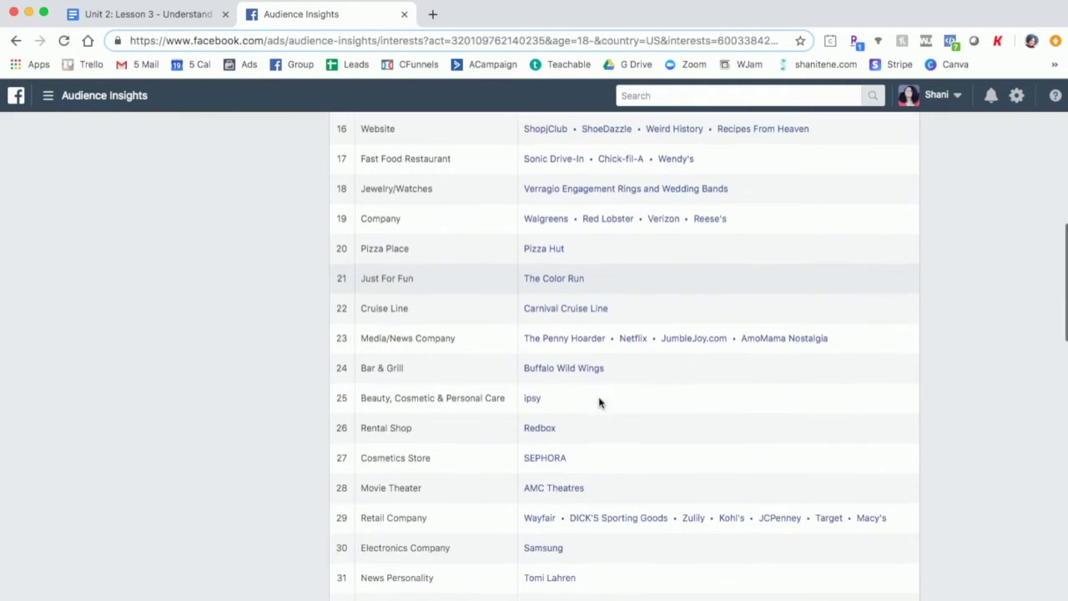
{"action": "scroll", "coordinate": [598, 402], "scroll_direction": "down", "scroll_amount": 5}
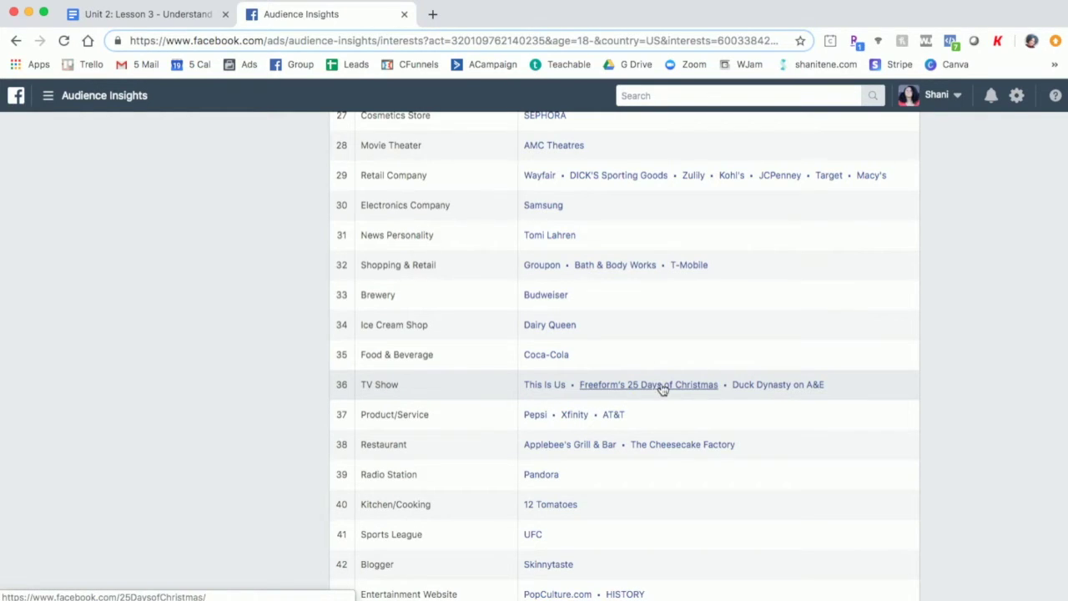
{"action": "scroll", "coordinate": [662, 388], "scroll_direction": "up", "scroll_amount": 10}
{"action": "scroll", "coordinate": [661, 388], "scroll_direction": "up", "scroll_amount": 5}
{"action": "scroll", "coordinate": [662, 389], "scroll_direction": "down", "scroll_amount": 2}
{"action": "scroll", "coordinate": [662, 389], "scroll_direction": "down", "scroll_amount": 15}
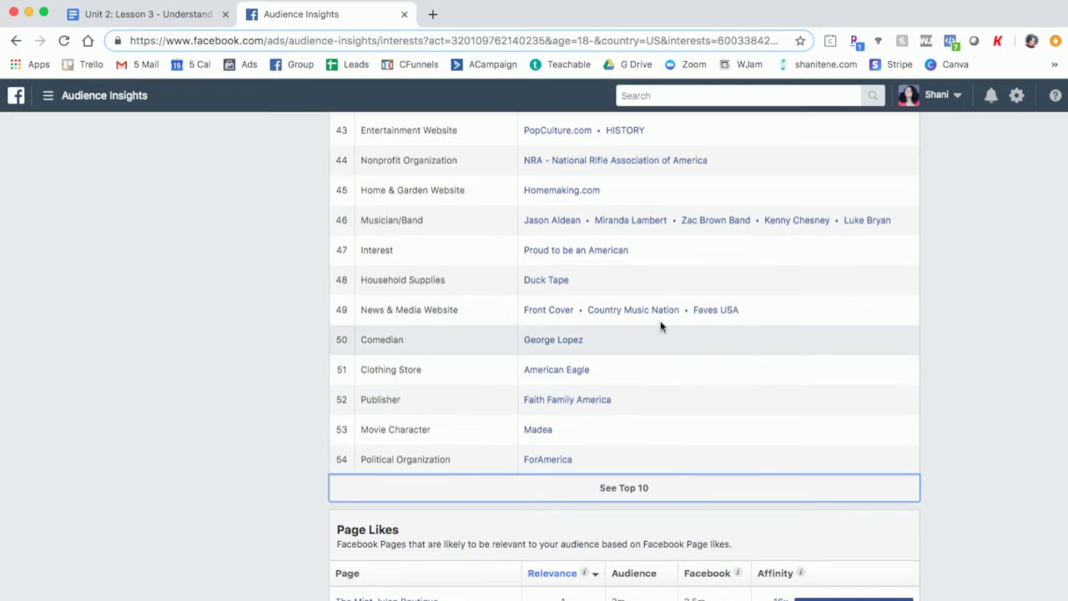
{"action": "scroll", "coordinate": [698, 337], "scroll_direction": "up", "scroll_amount": 12}
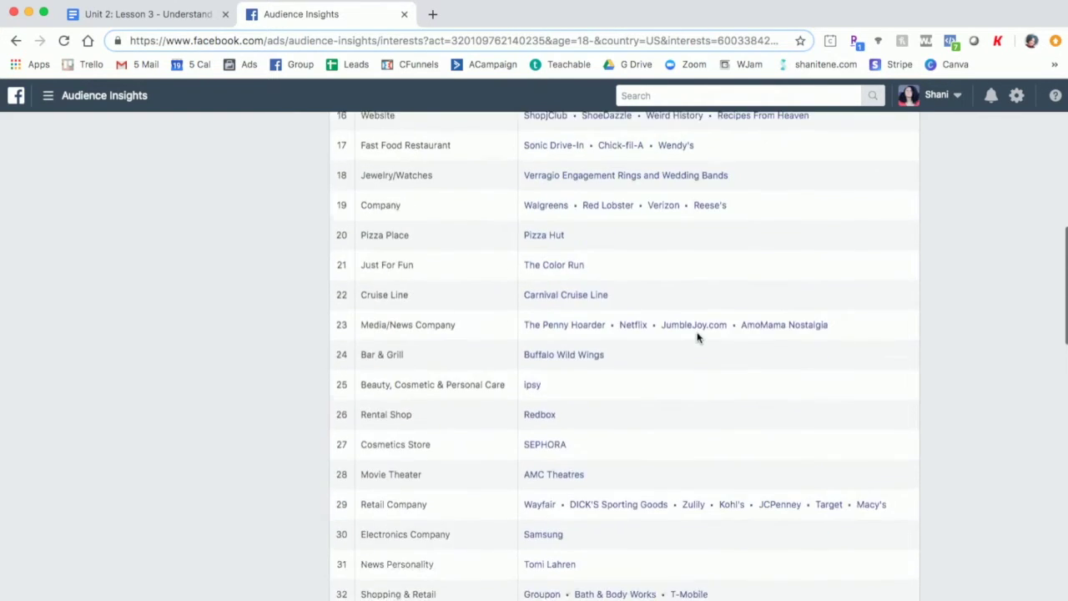
{"action": "scroll", "coordinate": [698, 337], "scroll_direction": "up", "scroll_amount": 6}
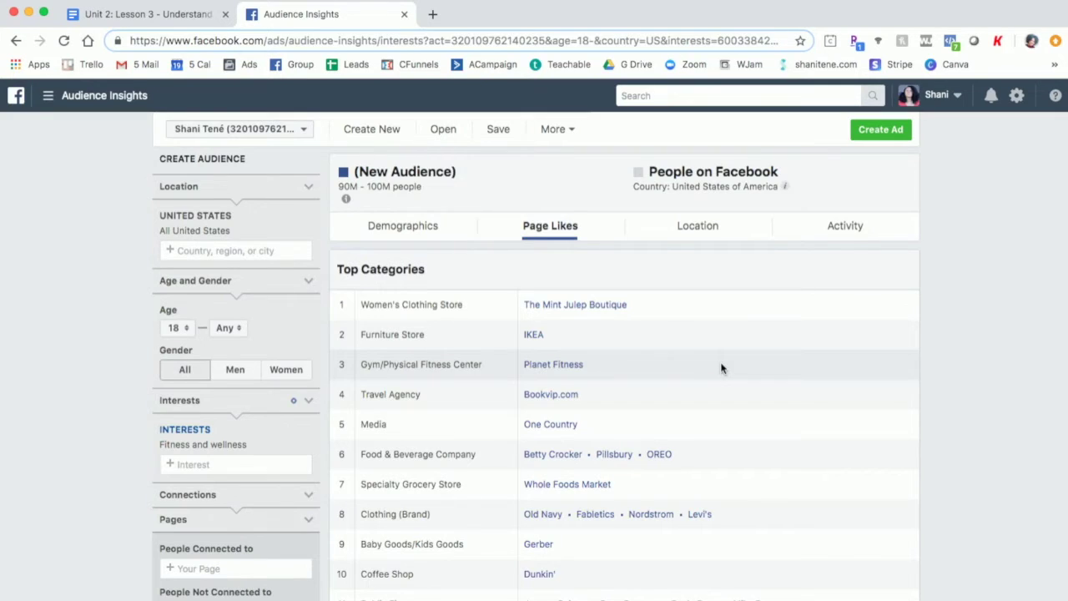
{"action": "scroll", "coordinate": [722, 368], "scroll_direction": "down", "scroll_amount": 1}
{"action": "scroll", "coordinate": [722, 375], "scroll_direction": "up", "scroll_amount": 1}
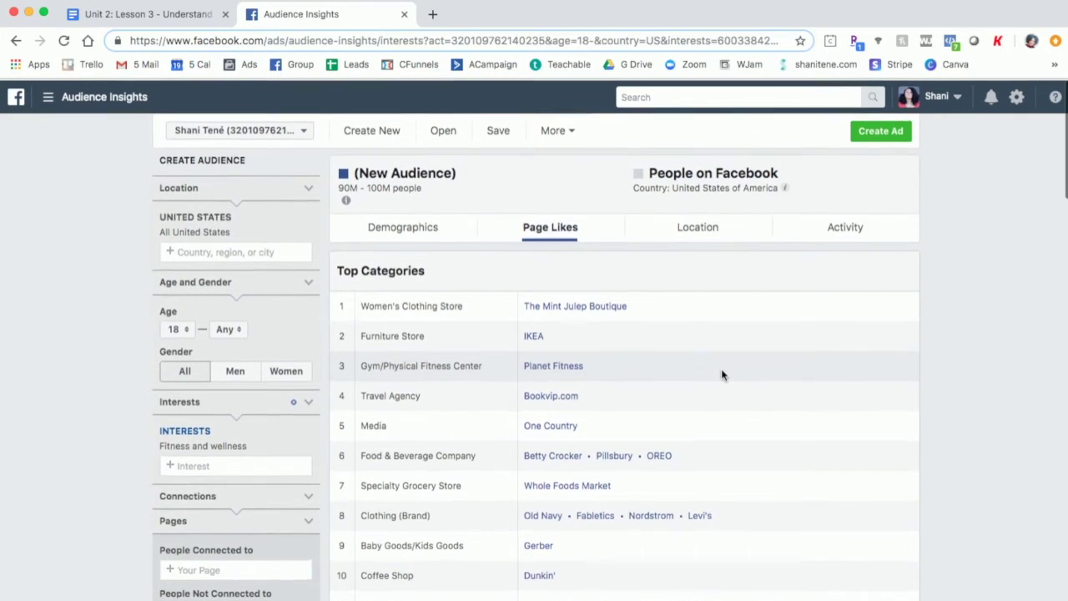
Step: Switch back to the Unit 2: Lesson 3 document in Google Docs and view the Lesson 3 Benchmarks section
{"action": "left_click", "coordinate": [149, 17]}
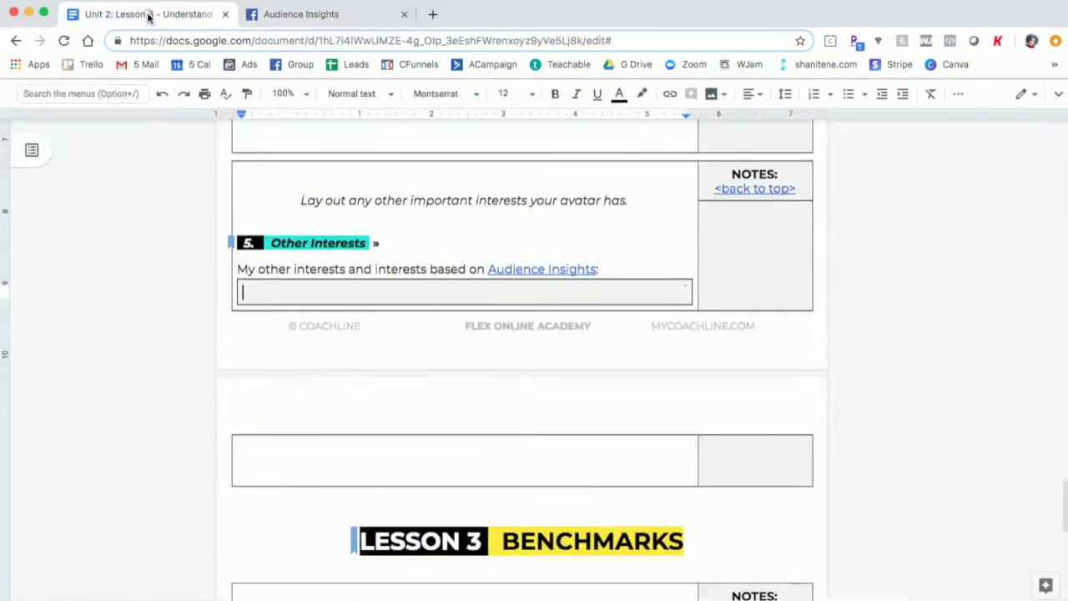
{"action": "scroll", "coordinate": [678, 307], "scroll_direction": "down", "scroll_amount": 3}
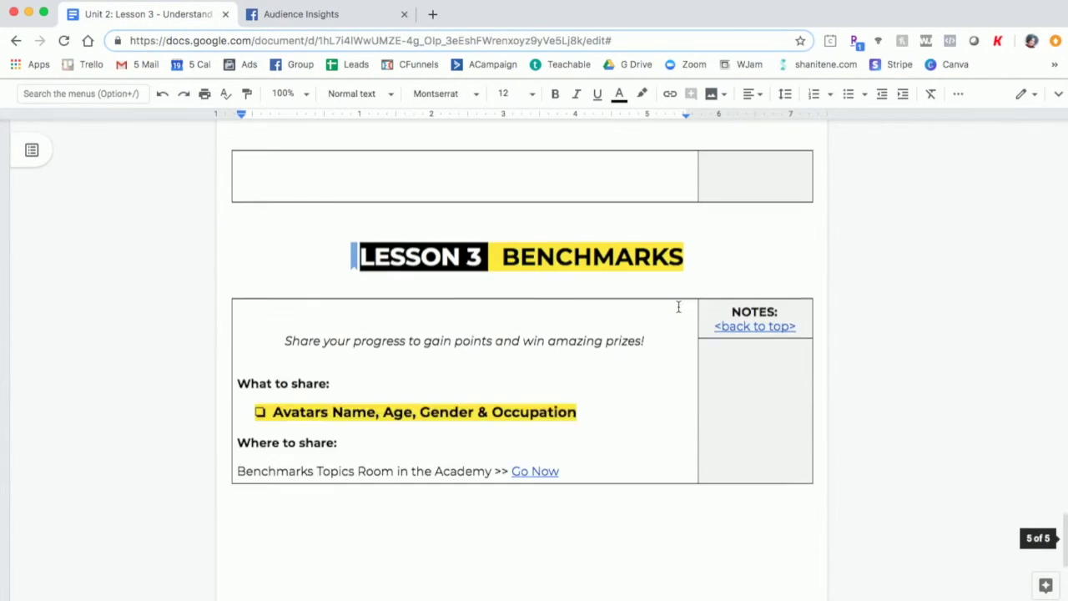